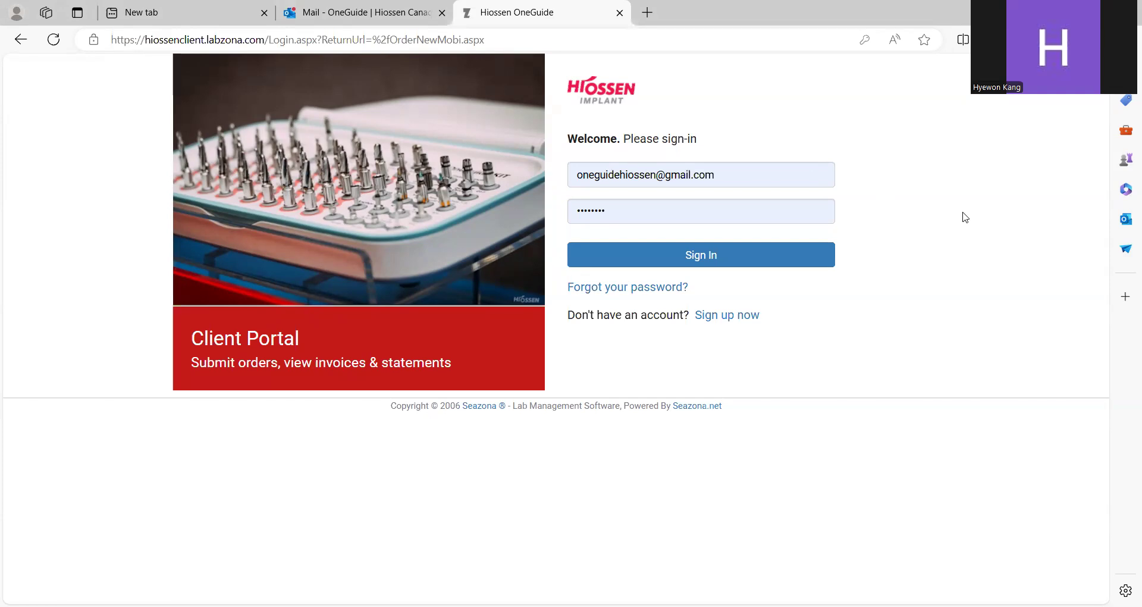
Step: Sign in to the client portal using the saved autofill account credentials
{"action": "left_click", "coordinate": [802, 177]}
{"action": "left_click", "coordinate": [789, 209]}
{"action": "left_click", "coordinate": [764, 262]}
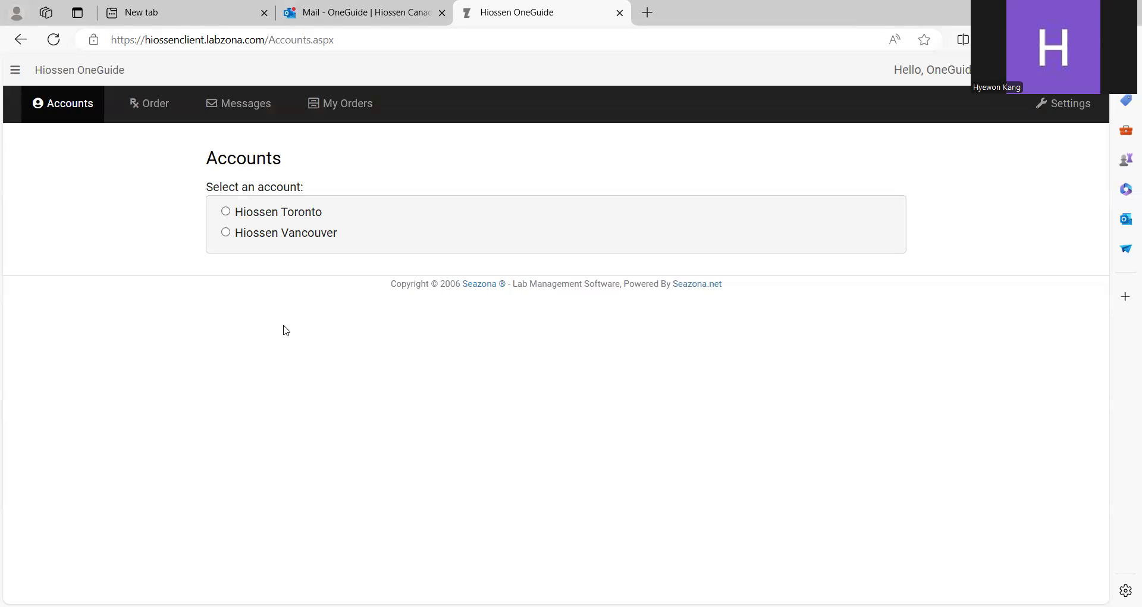
Step: Choose Hiossen Vancouver as the account on the Accounts page
{"action": "left_click", "coordinate": [290, 243]}
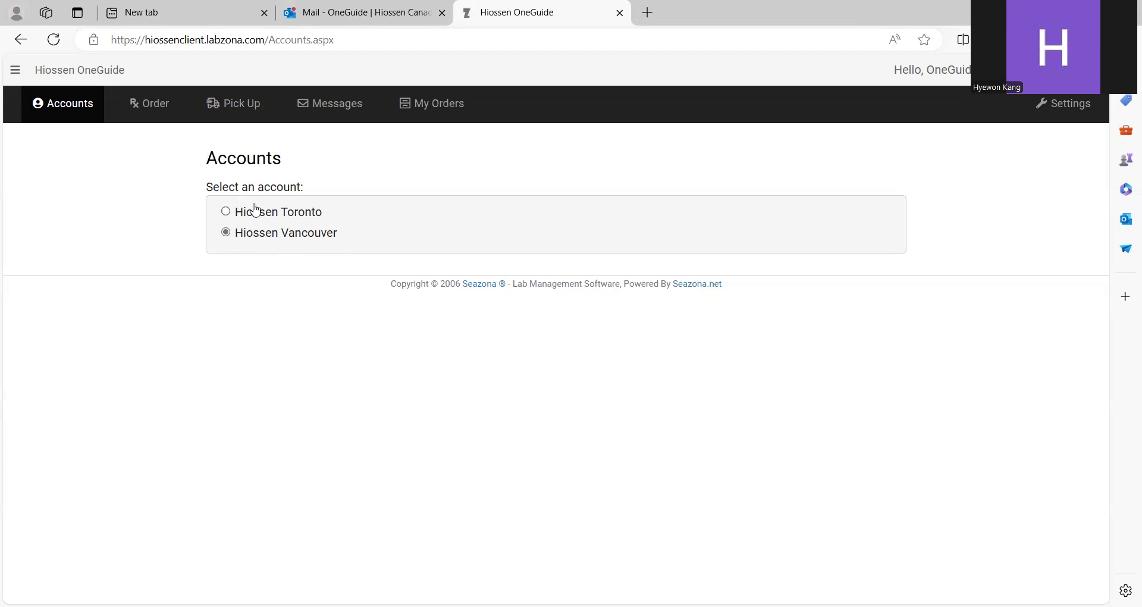
Step: Start a new order and choose the doctor from the Doctor dropdown
{"action": "left_click", "coordinate": [159, 112]}
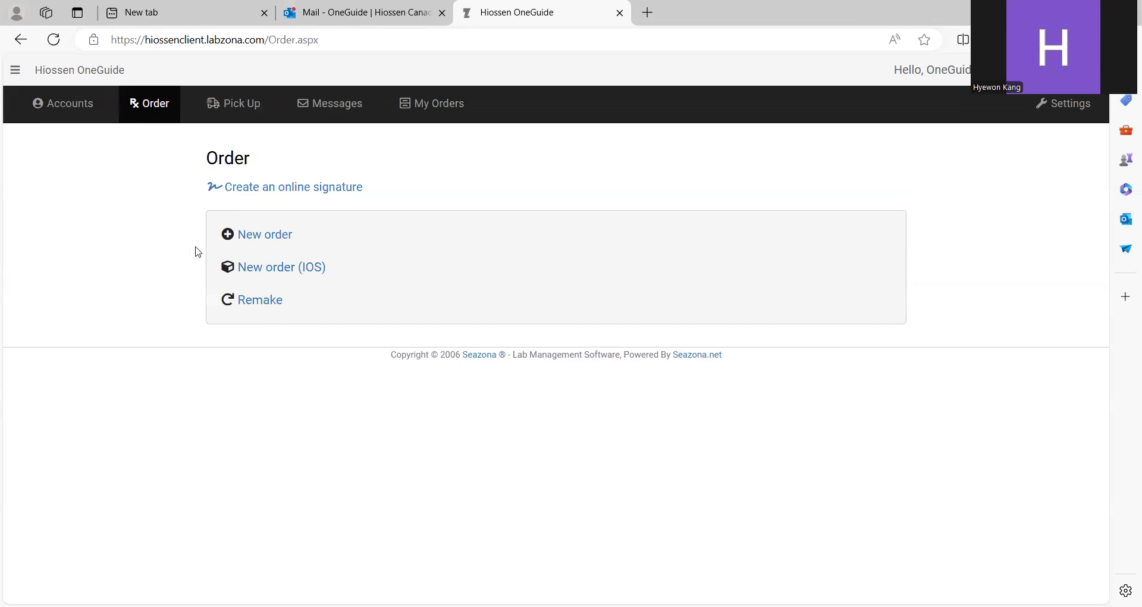
{"action": "left_click", "coordinate": [255, 236]}
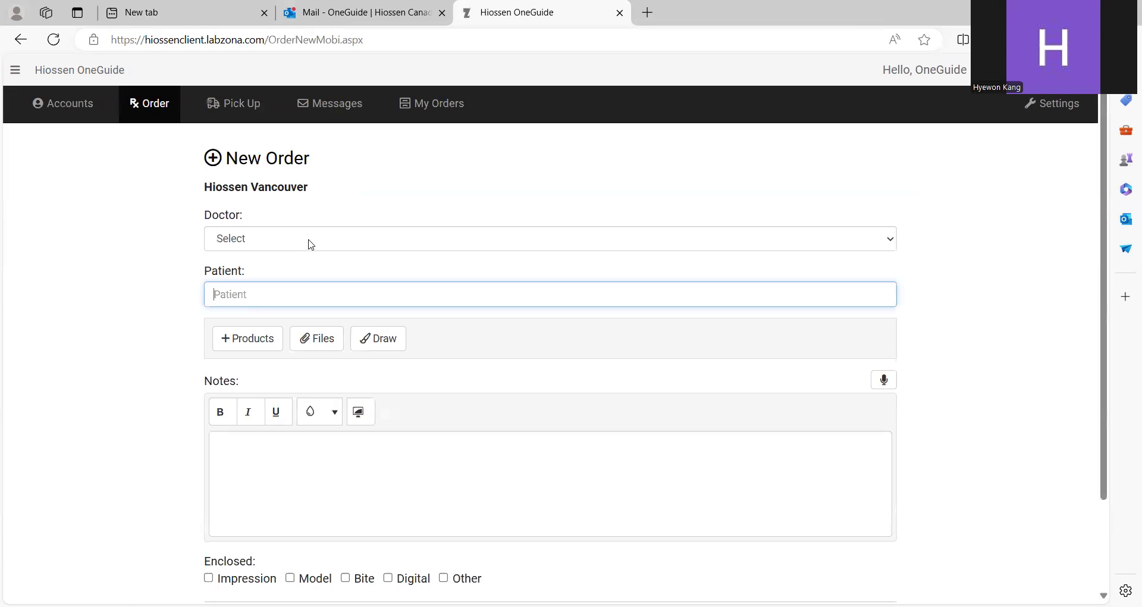
{"action": "left_click", "coordinate": [310, 244]}
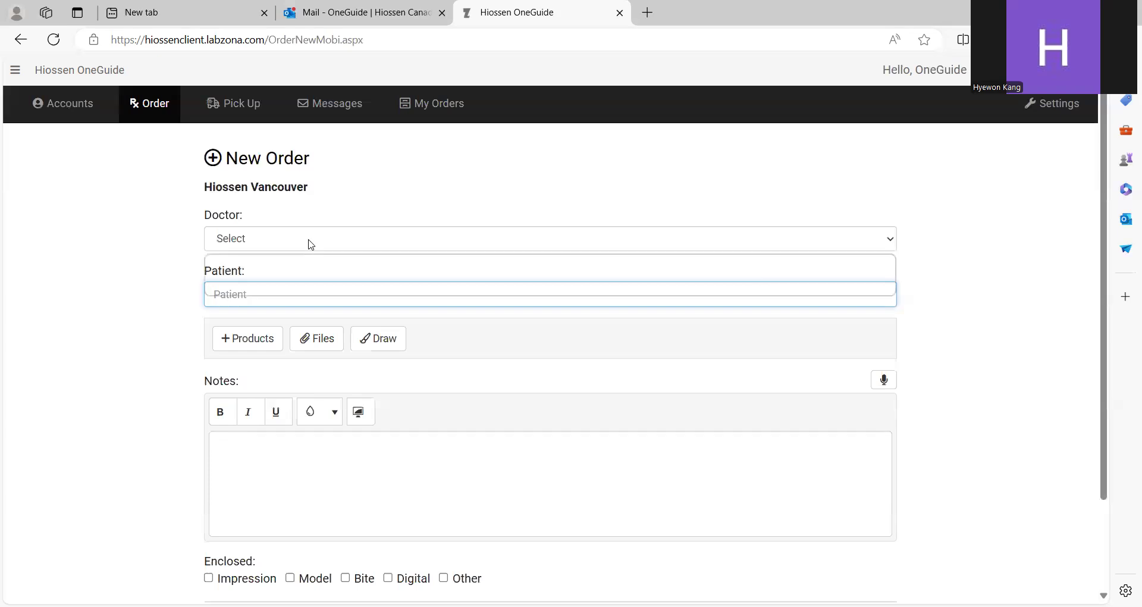
{"action": "scroll", "coordinate": [288, 179], "scroll_direction": "down", "scroll_amount": 1}
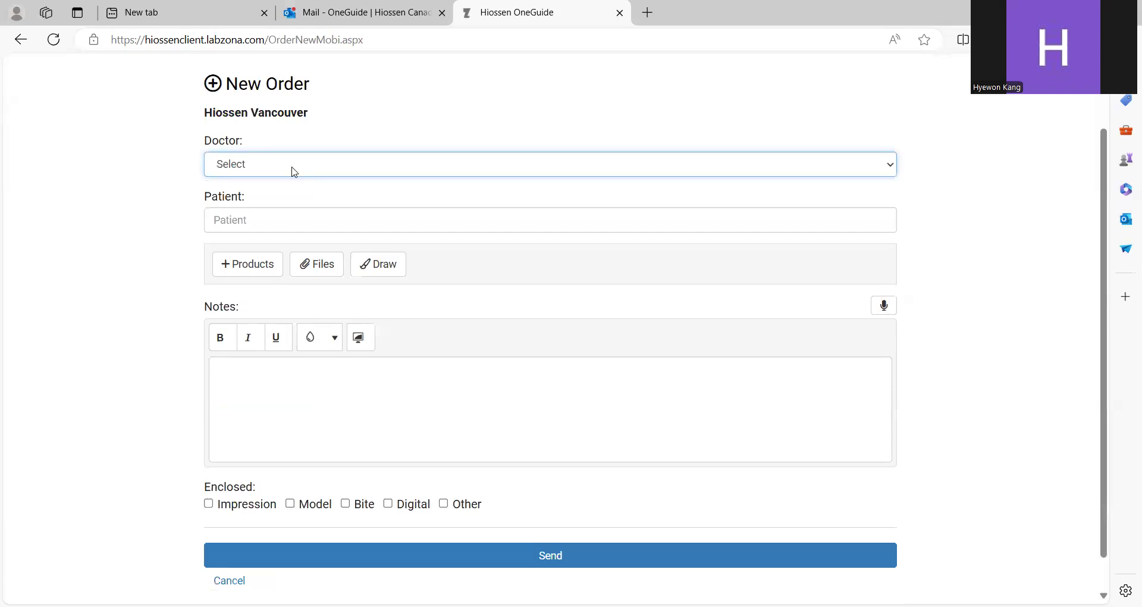
{"action": "left_click", "coordinate": [294, 172]}
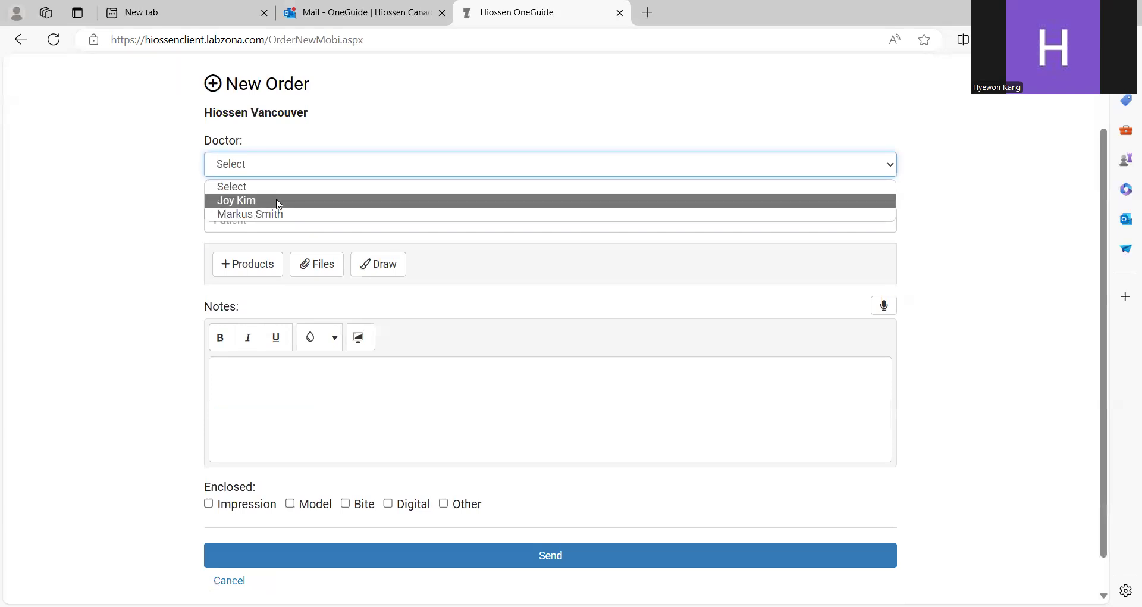
{"action": "left_click", "coordinate": [279, 201]}
{"action": "left_click", "coordinate": [296, 223]}
Step: Enter the patient's name in the Patient field
{"action": "type", "text": "Oh"}
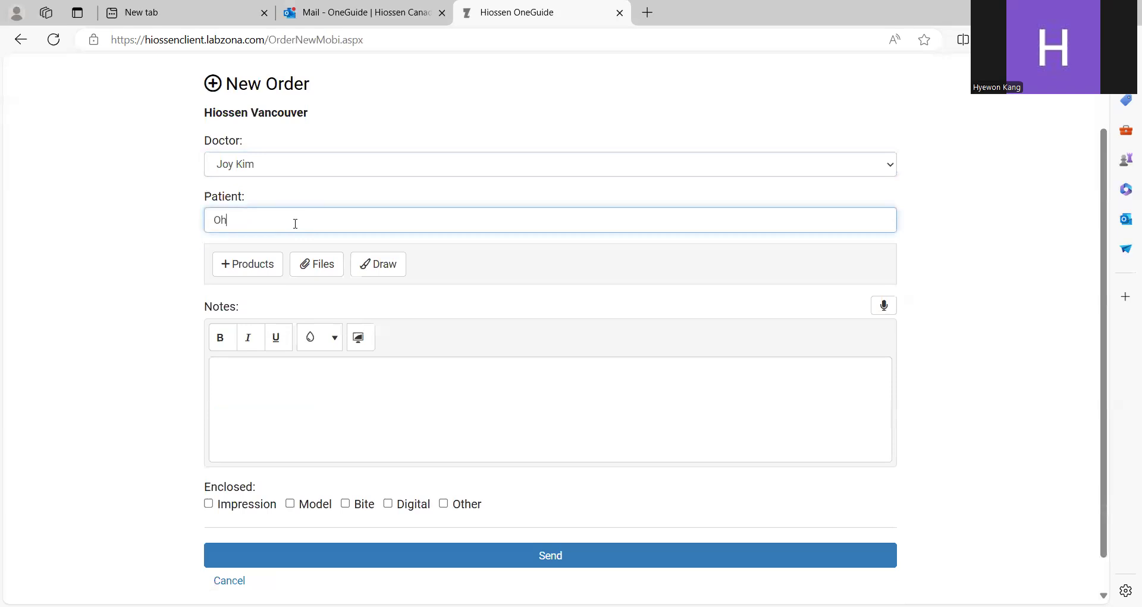
{"action": "key", "text": "BackSpace"}
{"action": "key", "text": "BackSpace"}
{"action": "type", "text": "Oh"}
{"action": "key", "text": "BackSpace"}
{"action": "key", "text": "BackSpace"}
Step: Add OneGuide Surgical Stent products for teeth #11 and #13 to the order
{"action": "left_click", "coordinate": [258, 267]}
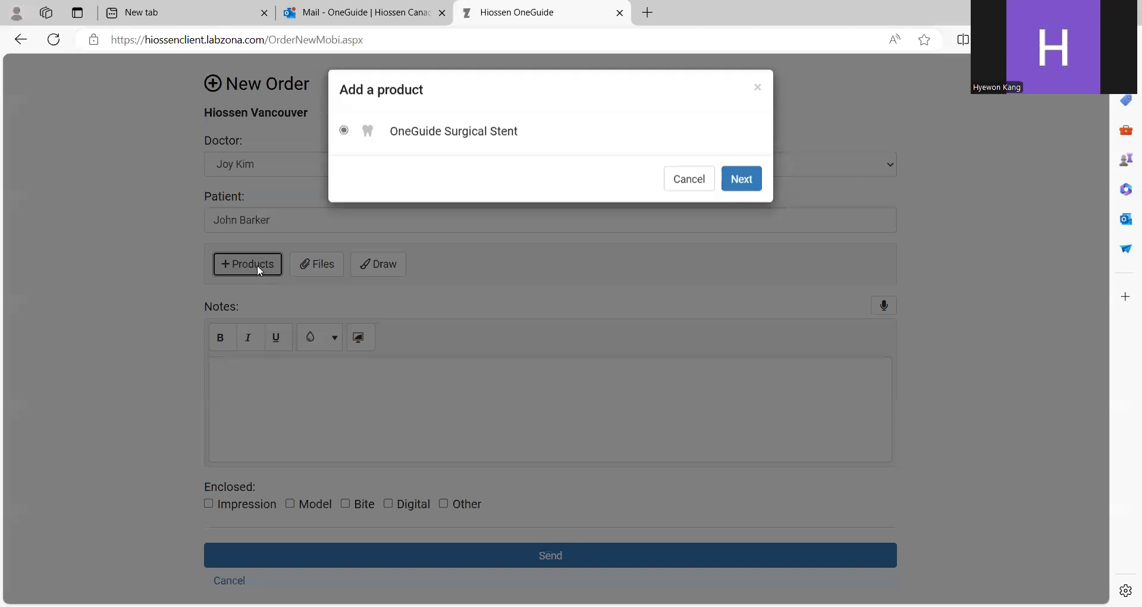
{"action": "left_click", "coordinate": [737, 190]}
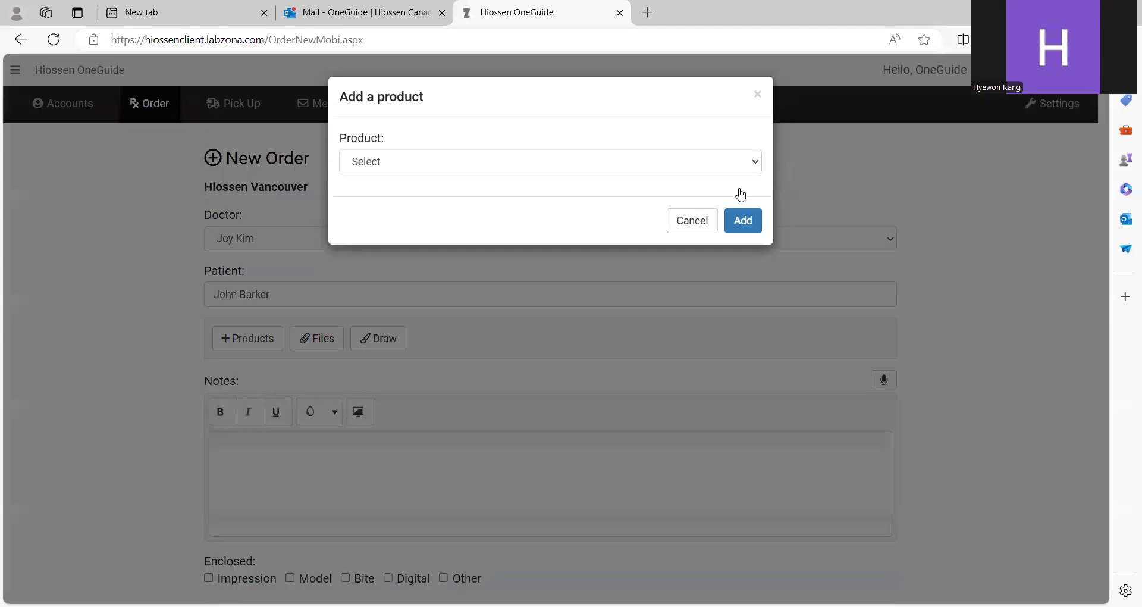
{"action": "left_click", "coordinate": [501, 166]}
{"action": "left_click", "coordinate": [469, 227]}
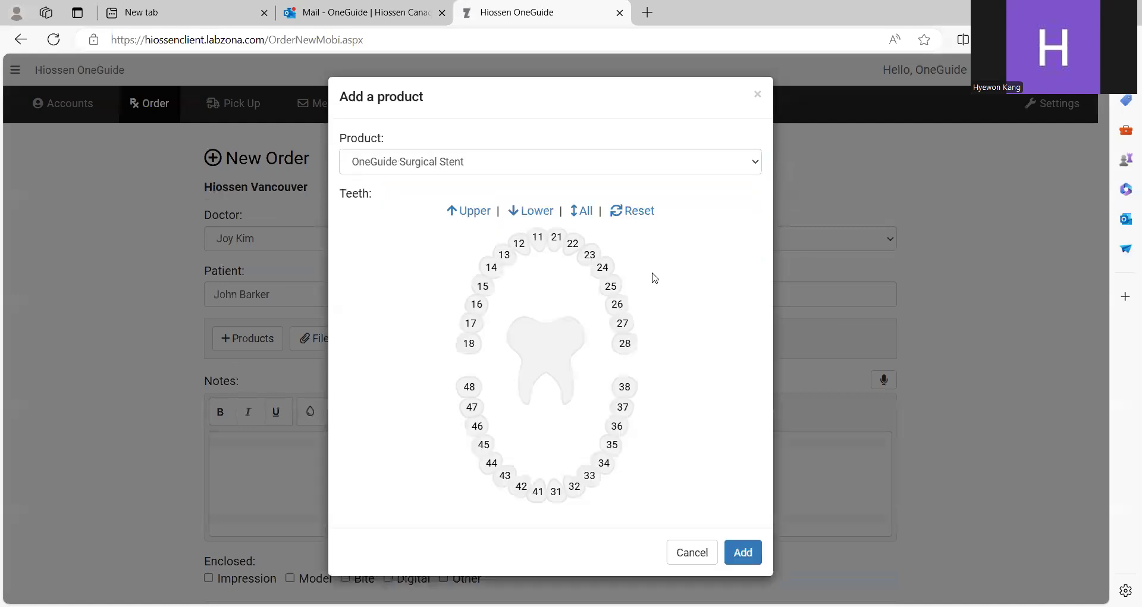
{"action": "left_click", "coordinate": [538, 247]}
{"action": "left_click", "coordinate": [507, 262]}
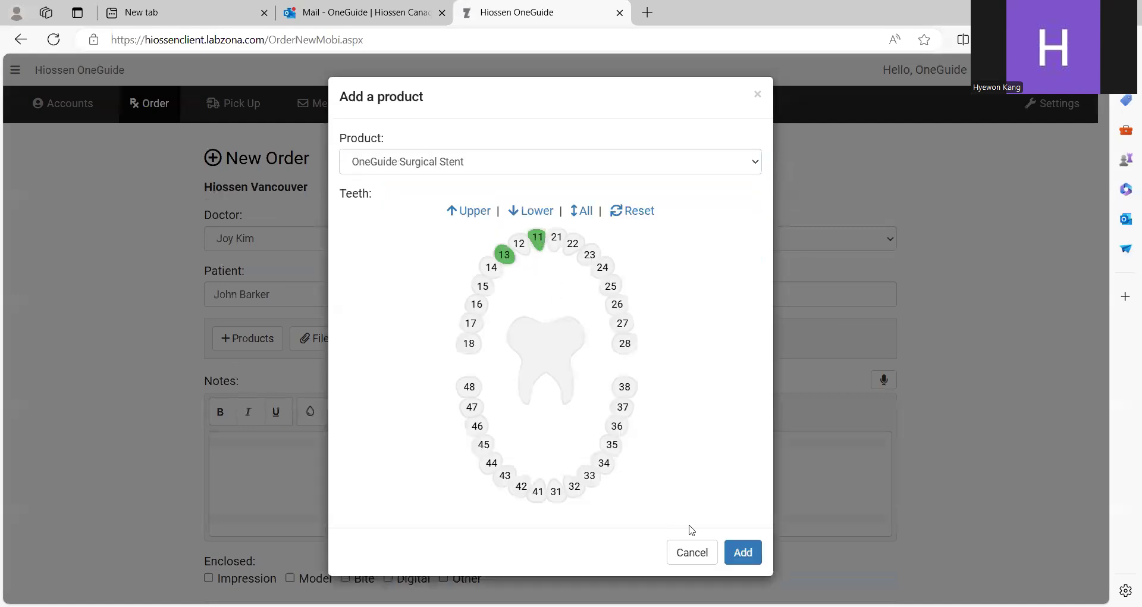
{"action": "left_click", "coordinate": [741, 551]}
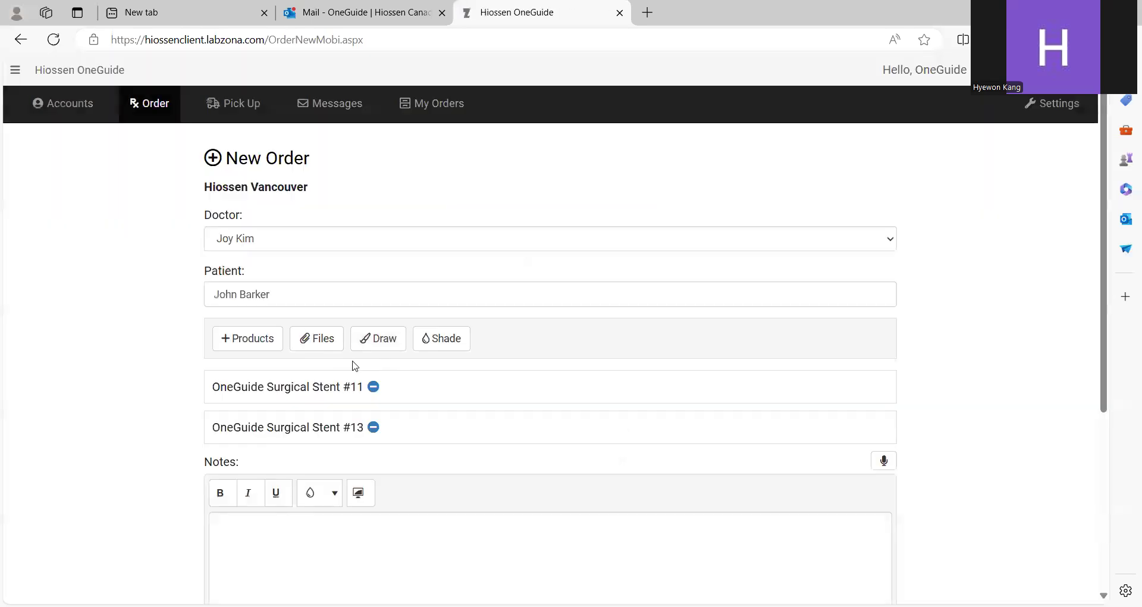
{"action": "scroll", "coordinate": [331, 362], "scroll_direction": "down", "scroll_amount": 1}
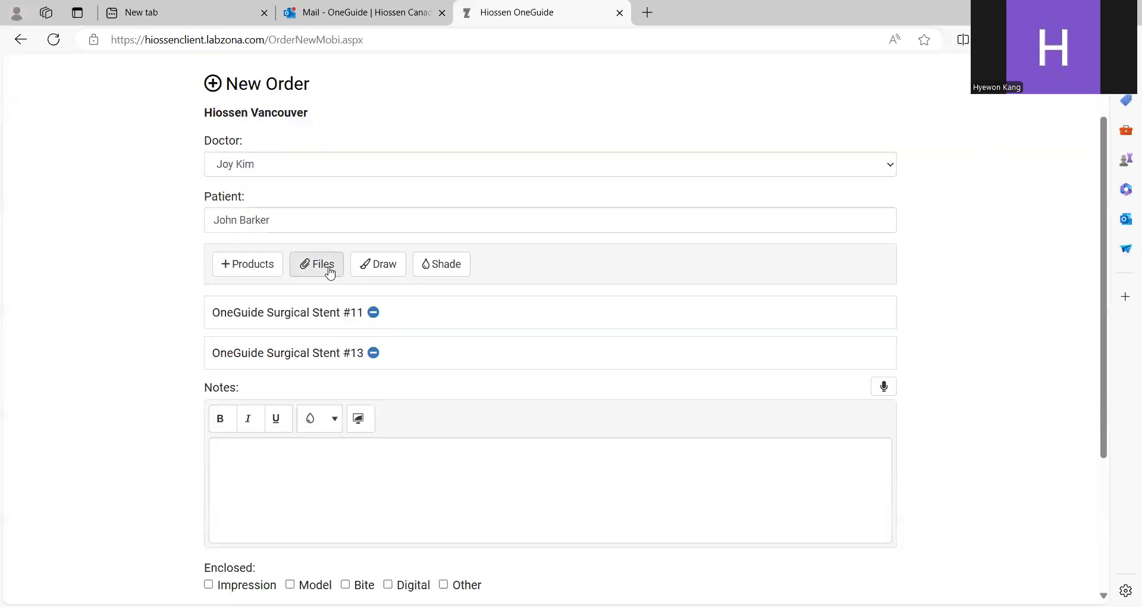
Step: Attach the patient's CBCT zip archive from Downloads to the order
{"action": "left_click", "coordinate": [330, 272]}
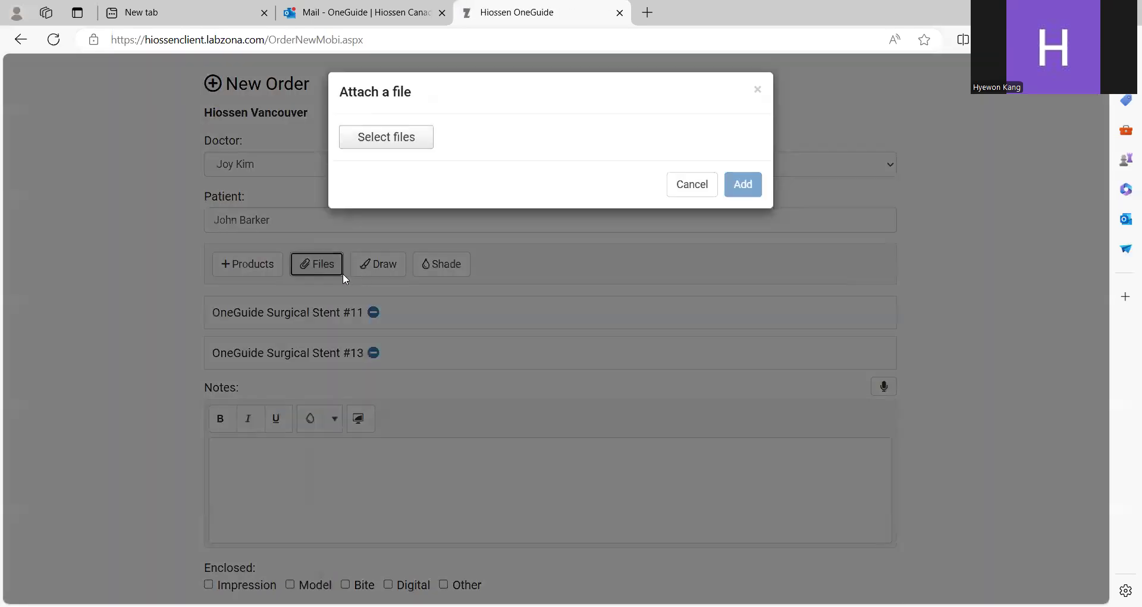
{"action": "left_click", "coordinate": [396, 154]}
{"action": "left_click", "coordinate": [278, 191]}
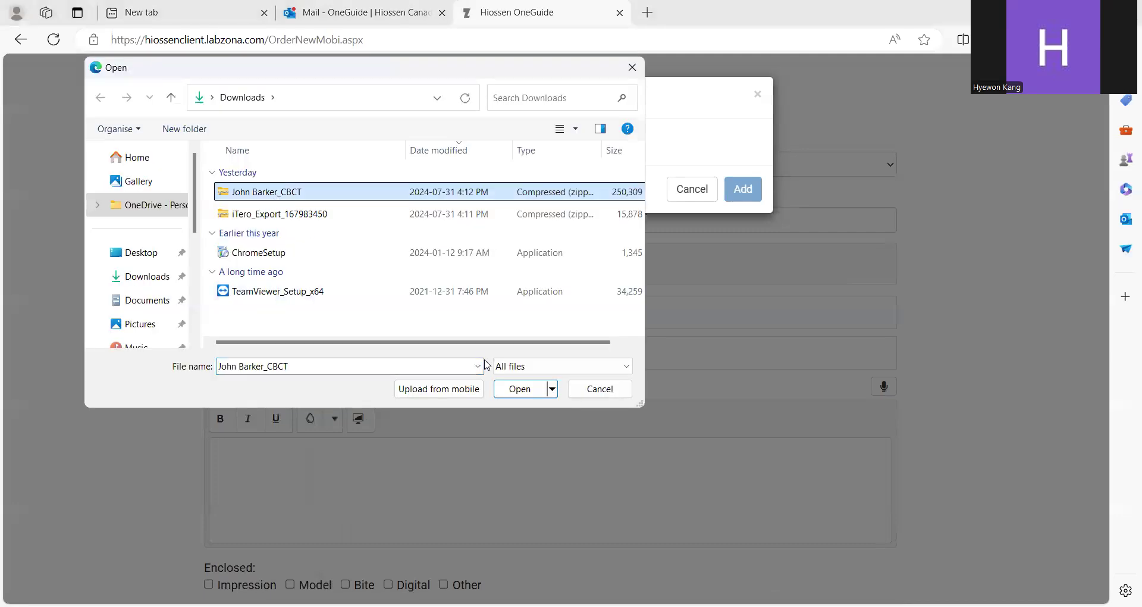
{"action": "left_click", "coordinate": [503, 390]}
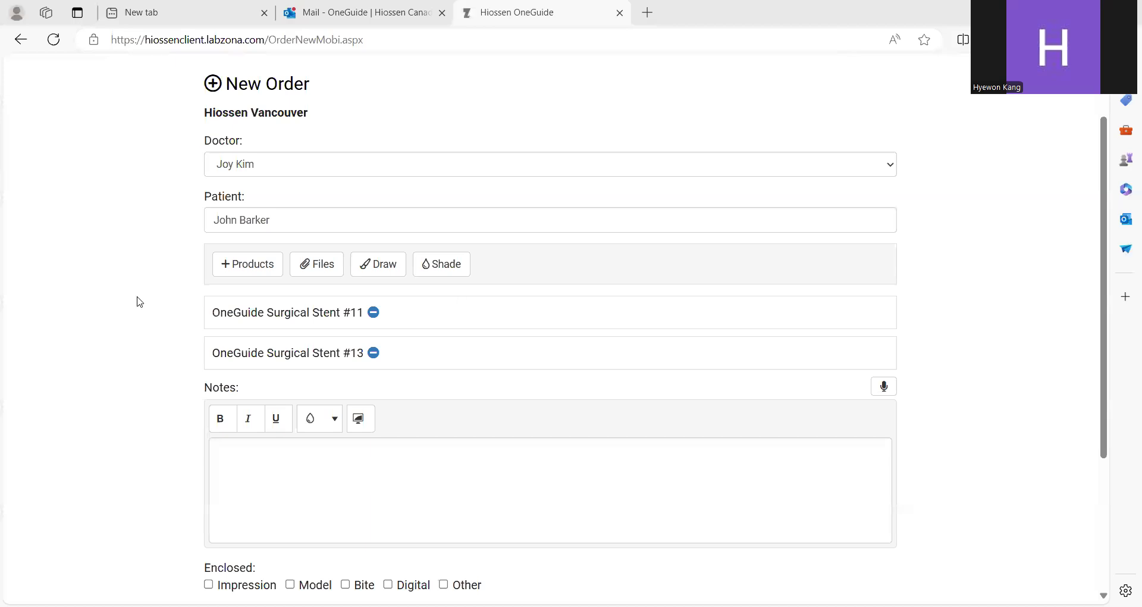
Step: Add a Temporary Crown+Abutment product for tooth #11 to the order
{"action": "scroll", "coordinate": [149, 295], "scroll_direction": "down", "scroll_amount": 1}
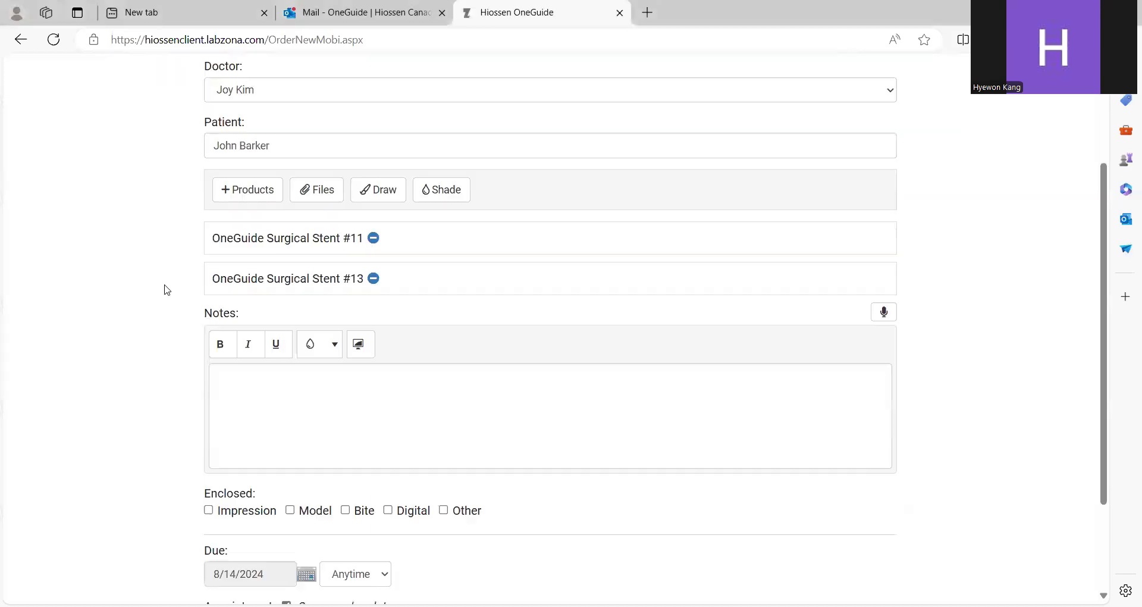
{"action": "left_click", "coordinate": [260, 202]}
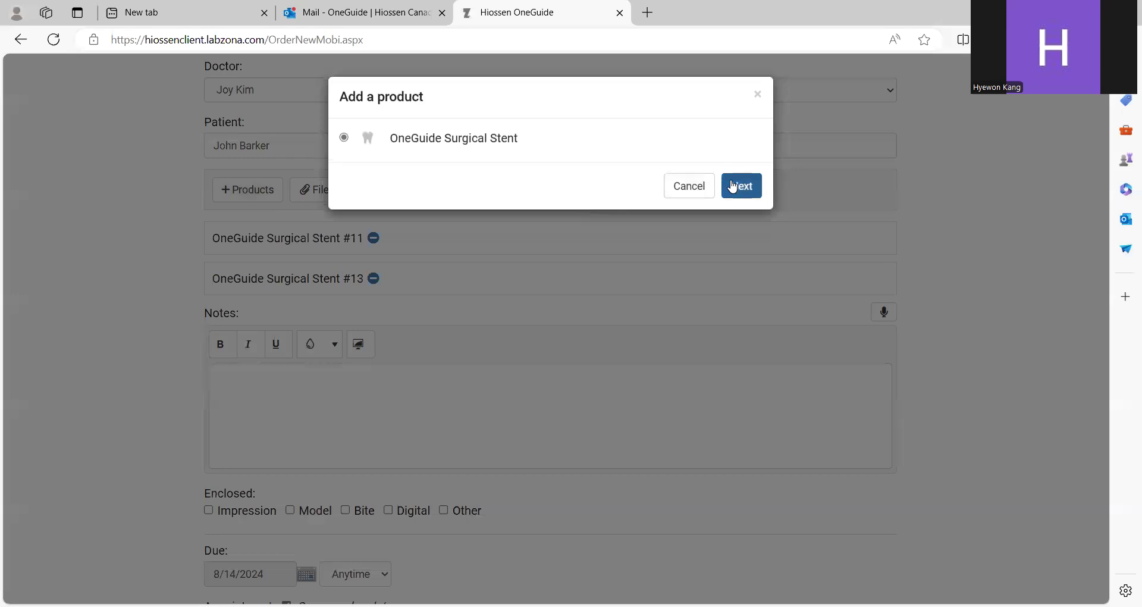
{"action": "left_click", "coordinate": [733, 187]}
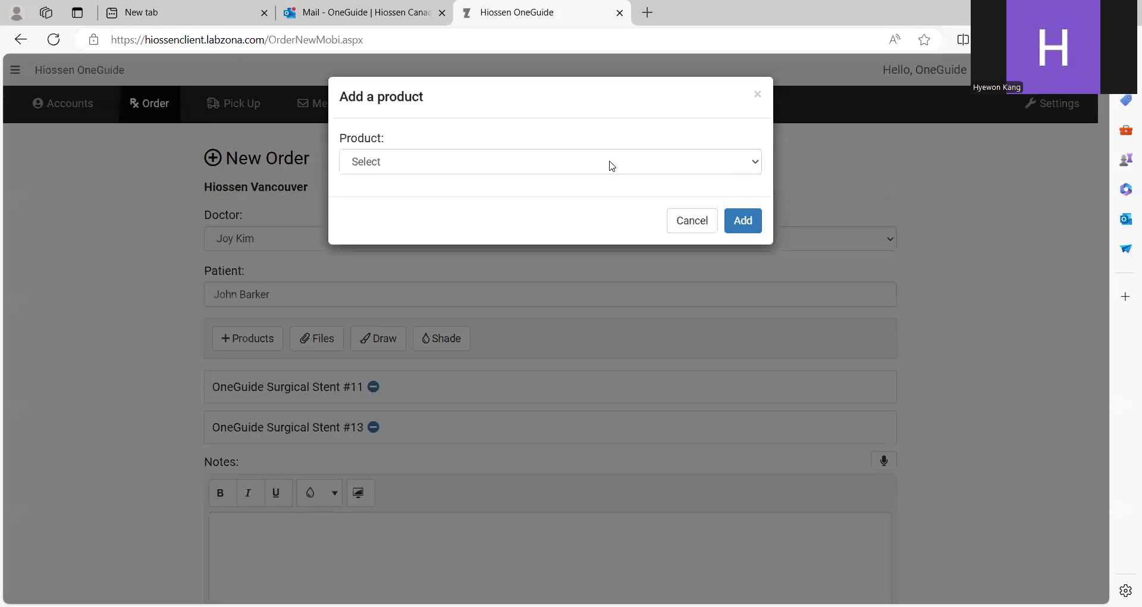
{"action": "left_click", "coordinate": [612, 164]}
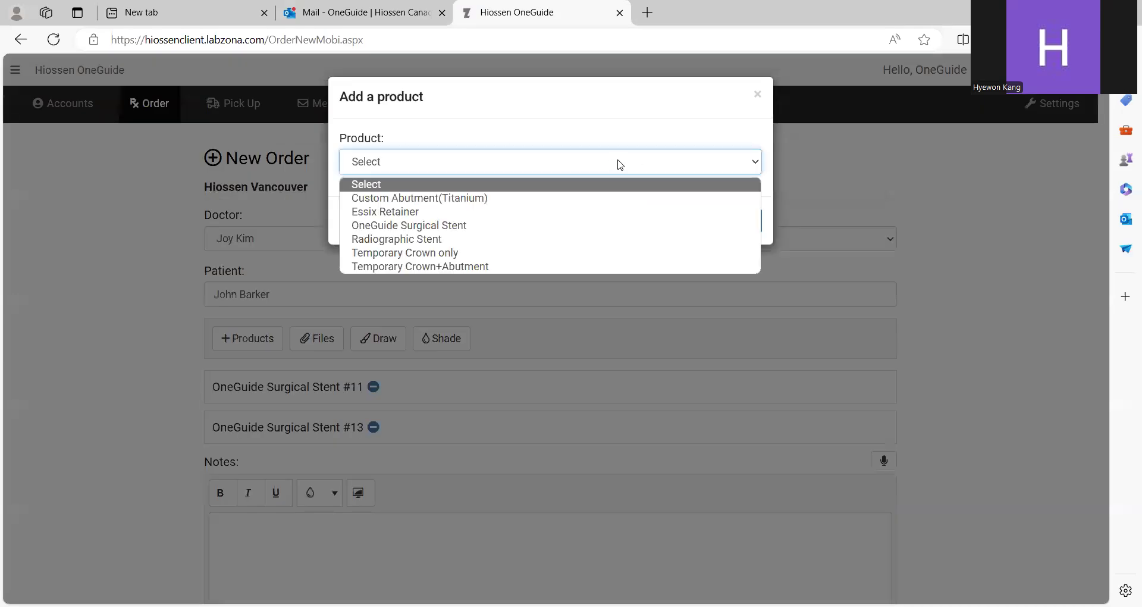
{"action": "left_click", "coordinate": [527, 266]}
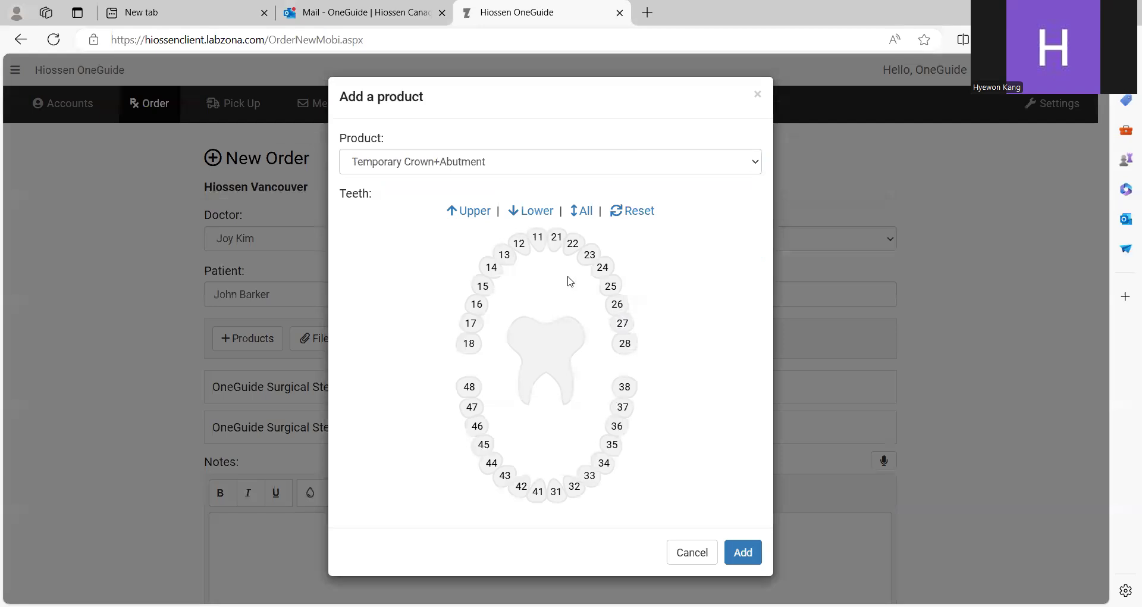
{"action": "left_click", "coordinate": [540, 241]}
{"action": "left_click", "coordinate": [743, 552]}
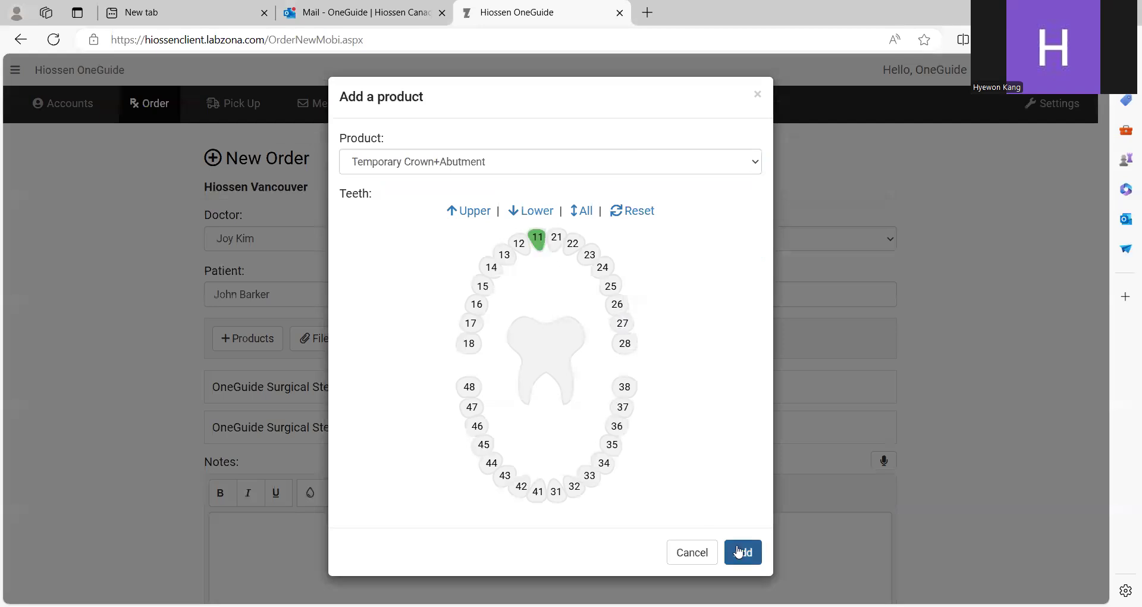
Step: Set the order's shade to A3
{"action": "scroll", "coordinate": [492, 410], "scroll_direction": "down", "scroll_amount": 1}
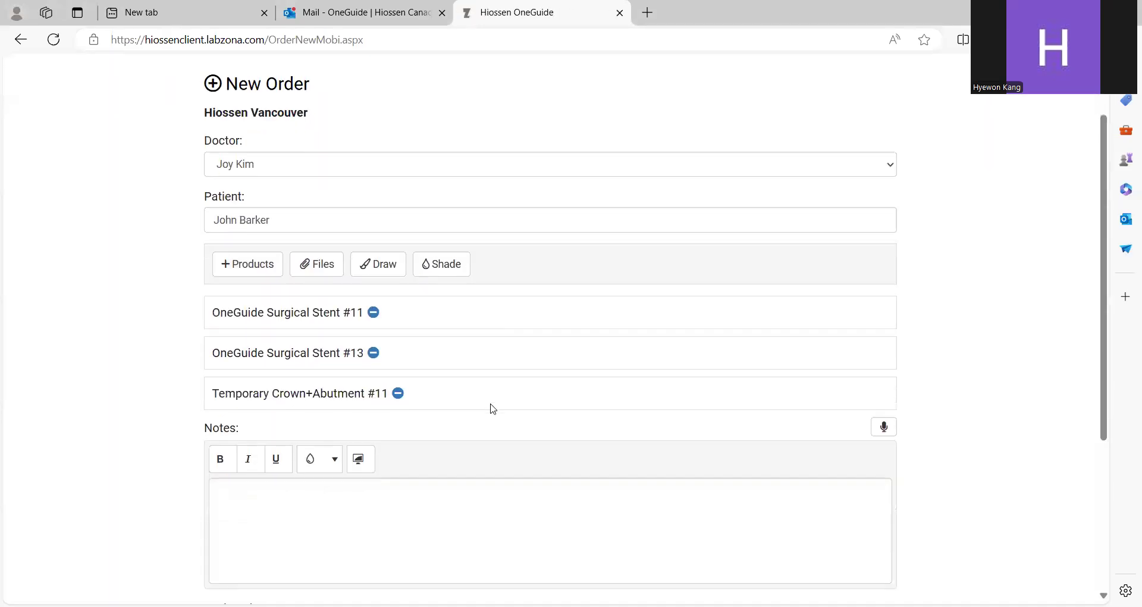
{"action": "left_click", "coordinate": [469, 273]}
{"action": "left_click", "coordinate": [500, 166]}
{"action": "type", "text": "A3"}
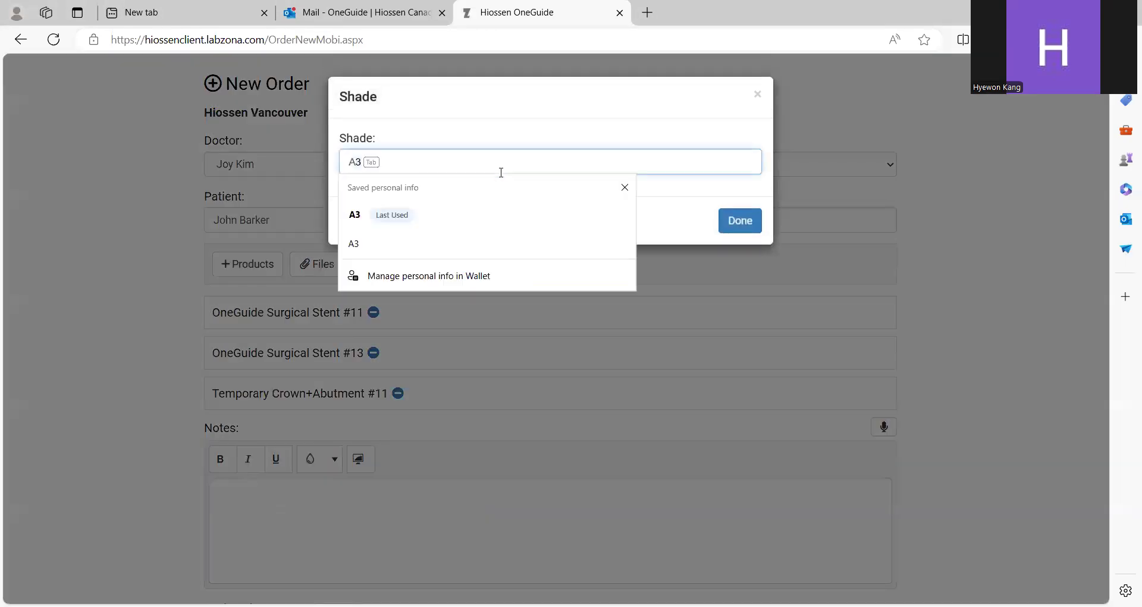
{"action": "left_click", "coordinate": [738, 221]}
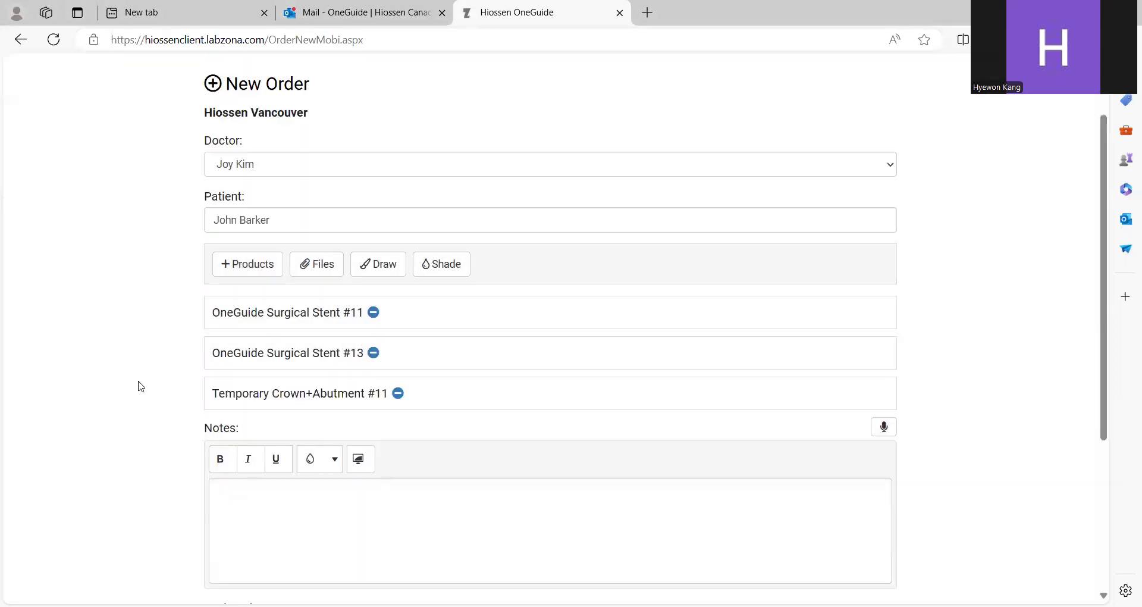
Step: Write notes: 'Immediate on #11:11-13 implant bridge', bill this case to Hiossen Toronto office
{"action": "scroll", "coordinate": [264, 386], "scroll_direction": "down", "scroll_amount": 2}
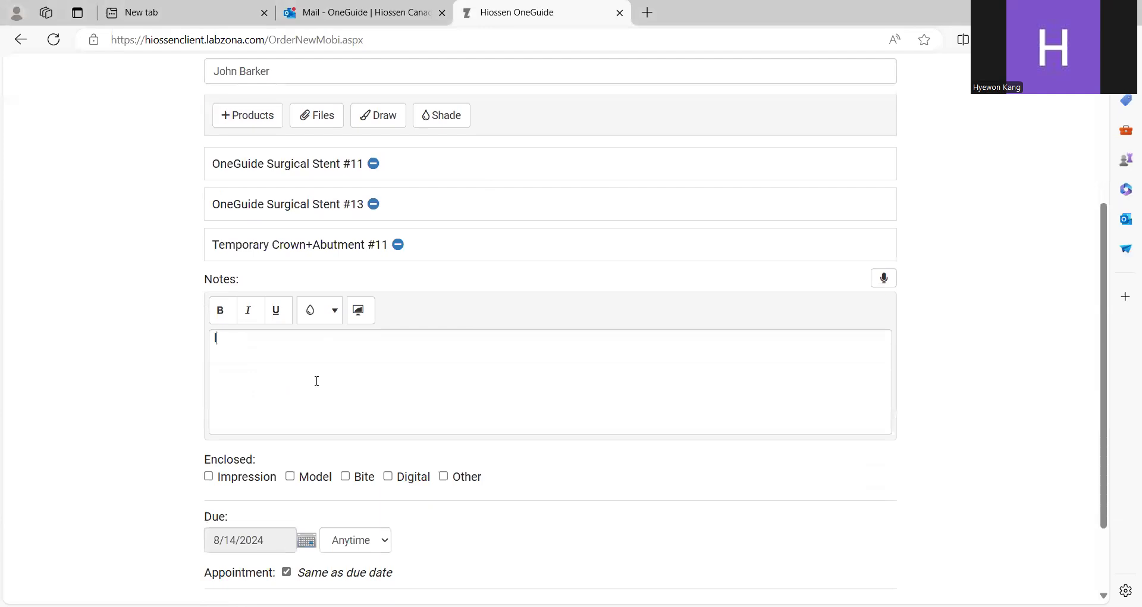
{"action": "type", "text": "mmediate on #11:11-13"}
{"action": "key", "text": "BackSpace"}
{"action": "type", "text": "3 "}
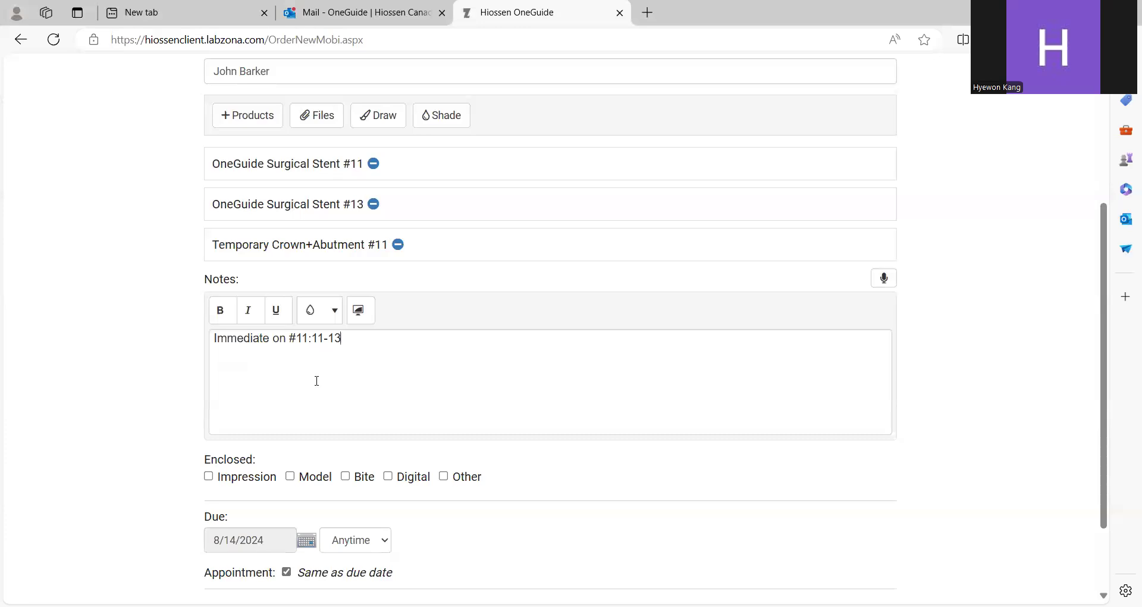
{"action": "type", "text": "implant br"}
{"action": "type", "text": "ide"}
{"action": "type", "text": "ge. Please"}
{"action": "type", "text": " bill"}
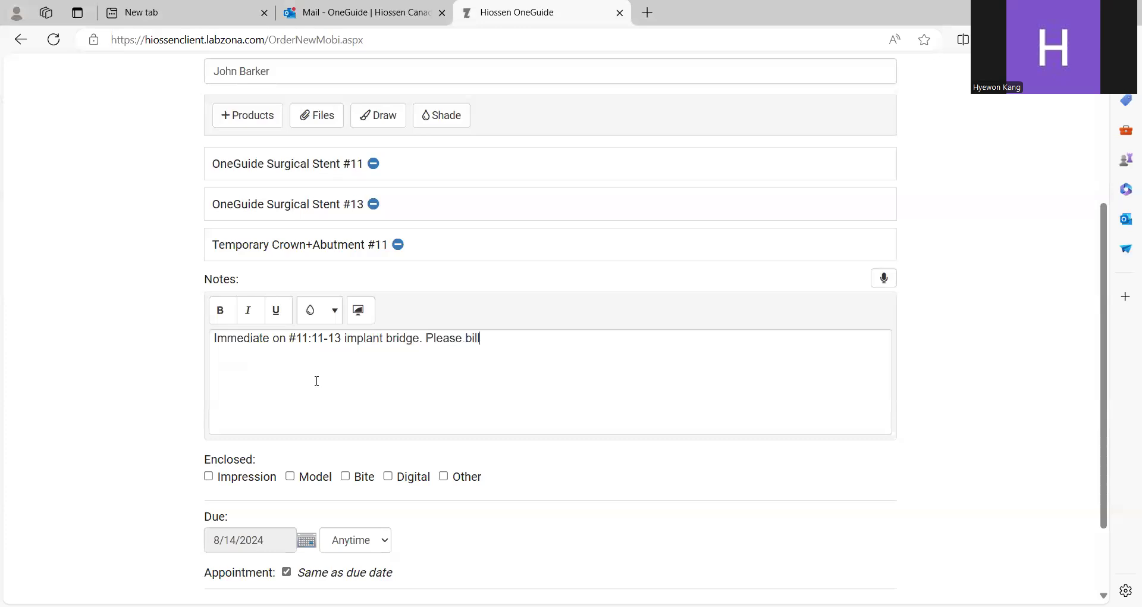
{"action": "type", "text": " this case to Hiossen Toro"}
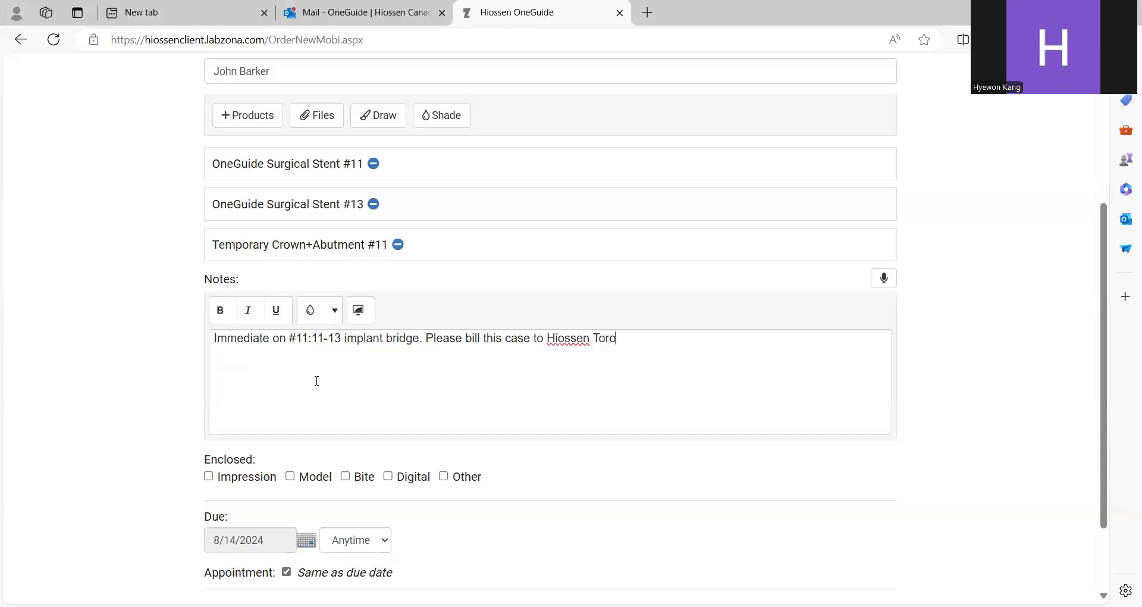
{"action": "type", "text": "nto office."}
Step: Mark Digital as enclosed, set the due date to 8/8/2024, and untick Same as due date
{"action": "scroll", "coordinate": [236, 354], "scroll_direction": "down", "scroll_amount": 2}
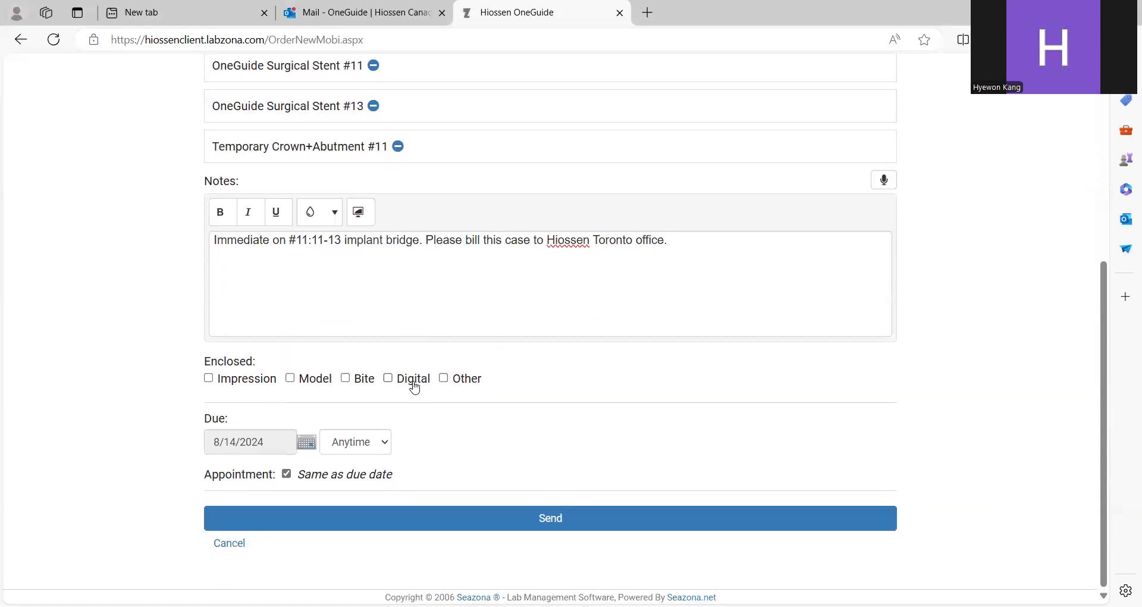
{"action": "left_click", "coordinate": [412, 384]}
{"action": "left_click", "coordinate": [308, 443]}
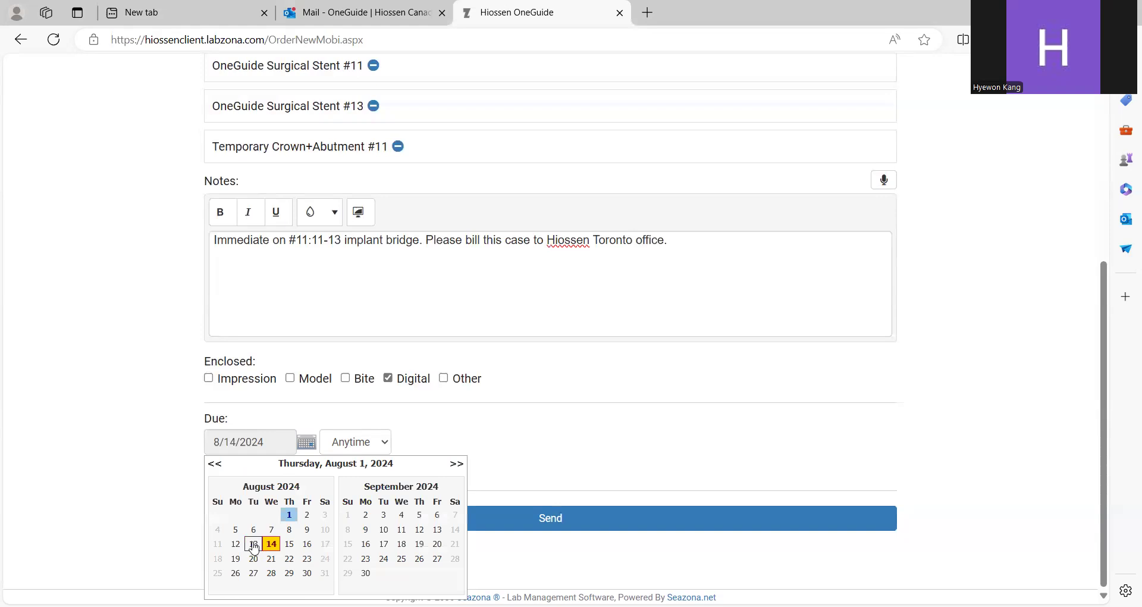
{"action": "left_click", "coordinate": [289, 531]}
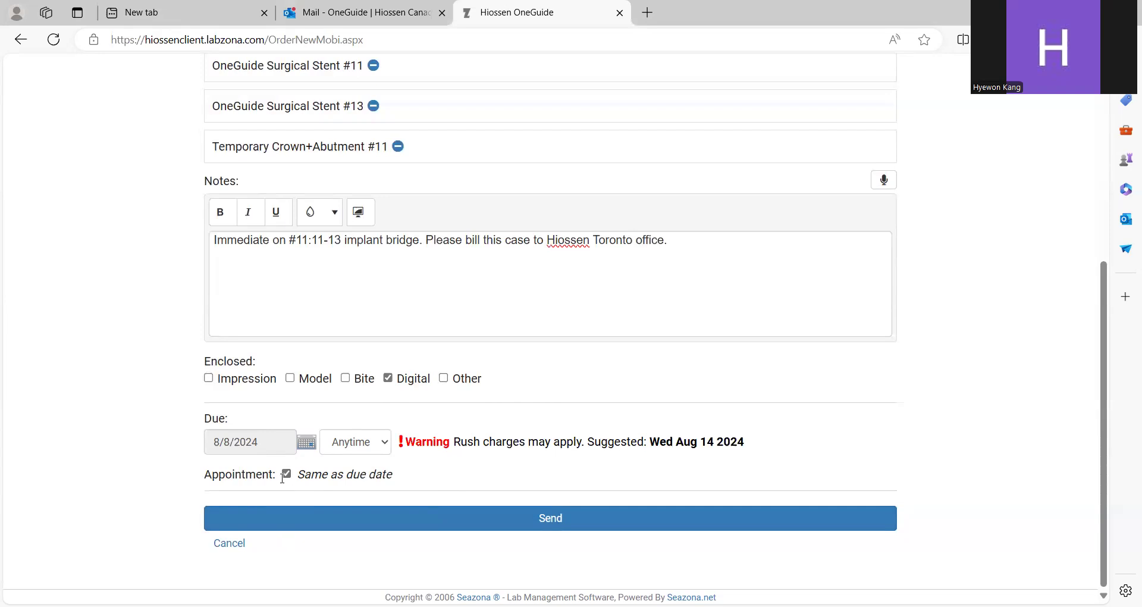
{"action": "left_click", "coordinate": [287, 474]}
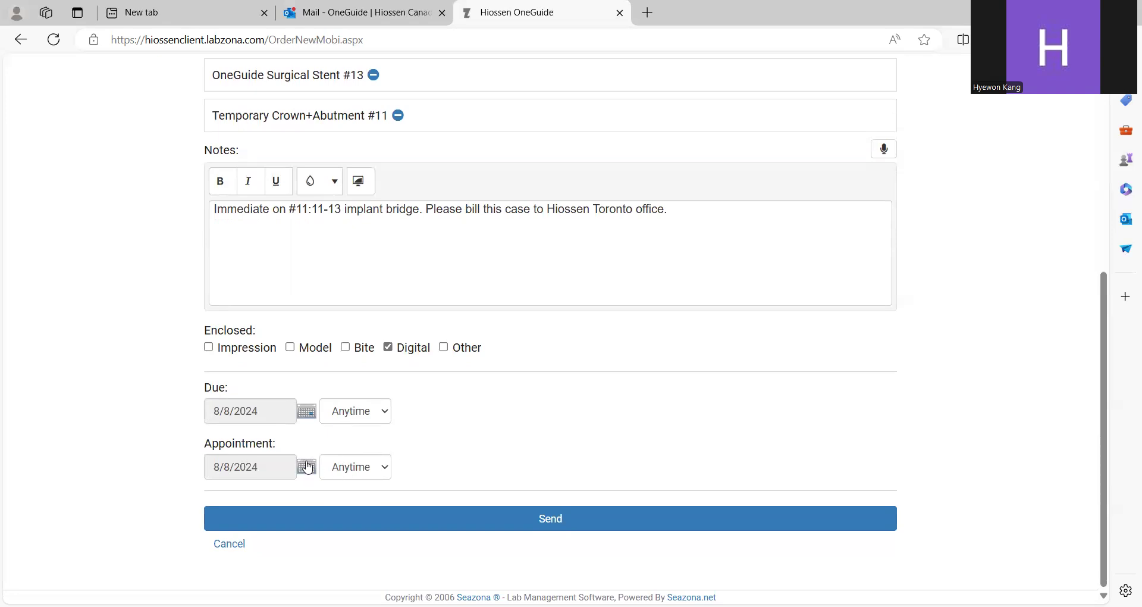
Step: Set the appointment for 8/16/2024 at 3 PM and send the order
{"action": "left_click", "coordinate": [307, 470]}
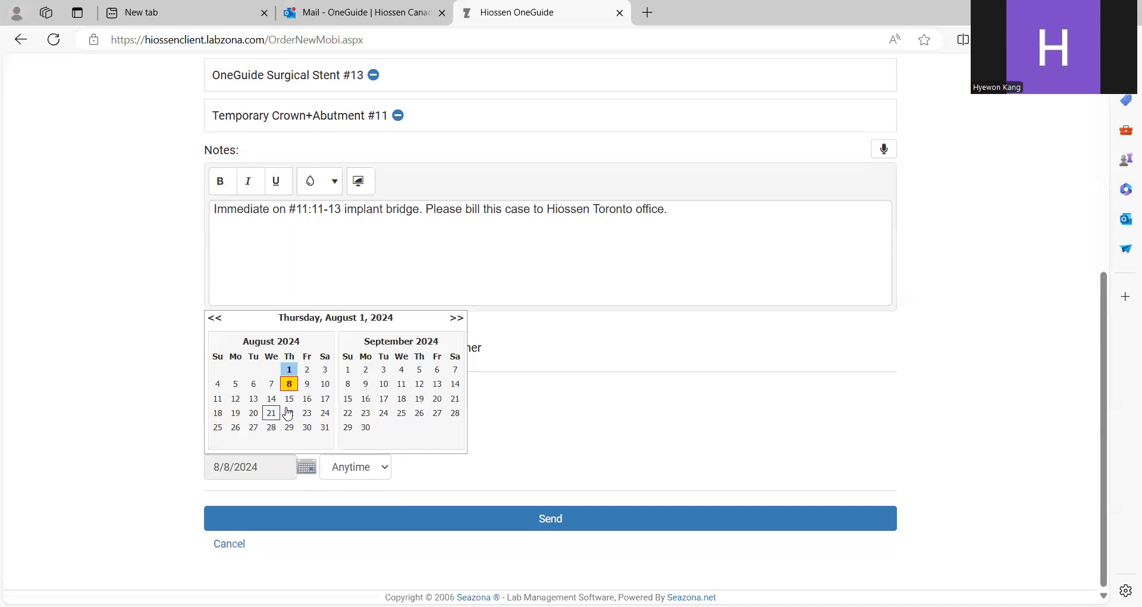
{"action": "left_click", "coordinate": [307, 398]}
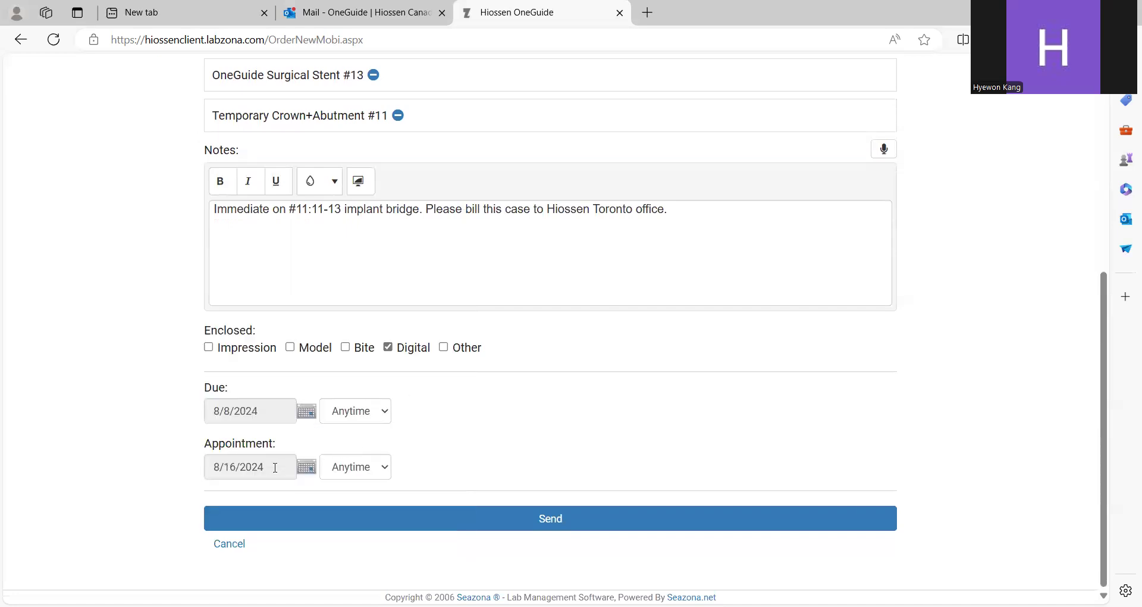
{"action": "left_click", "coordinate": [351, 473]}
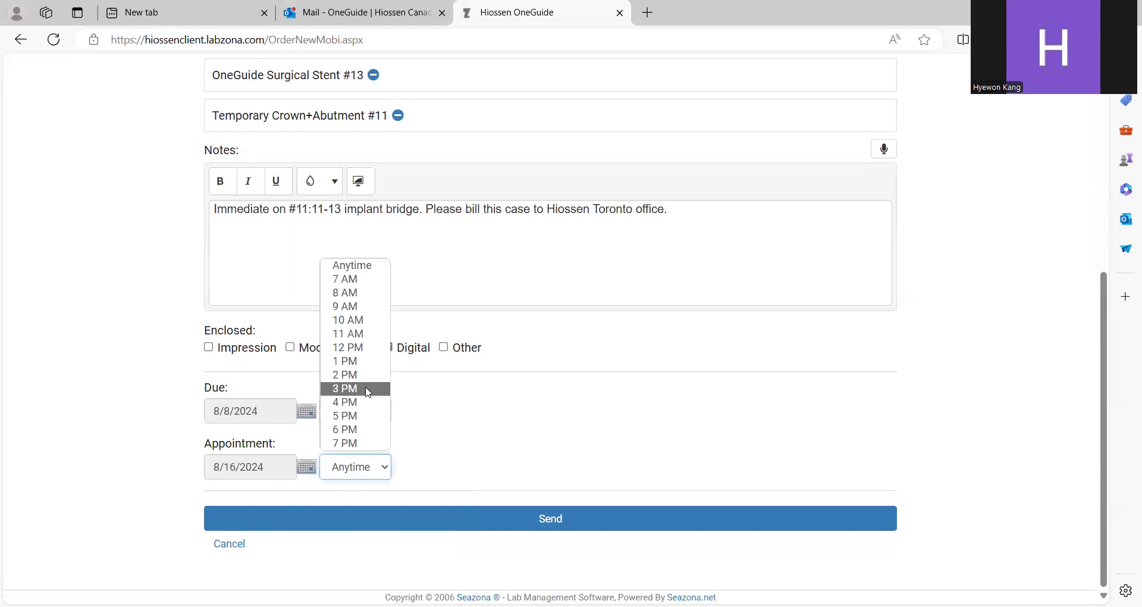
{"action": "left_click", "coordinate": [368, 390]}
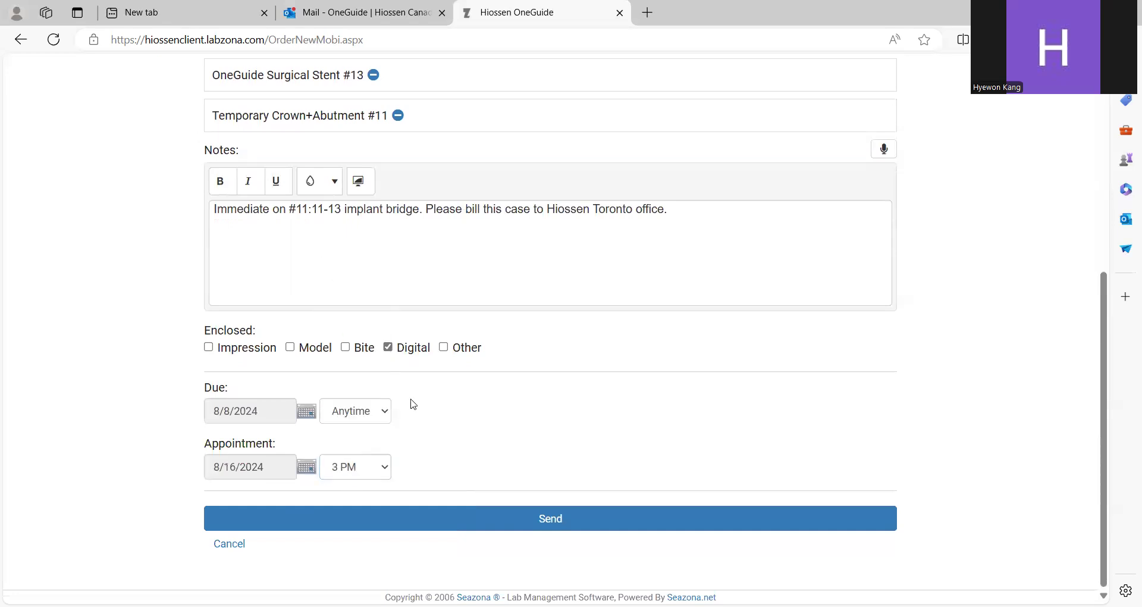
{"action": "left_click", "coordinate": [544, 522]}
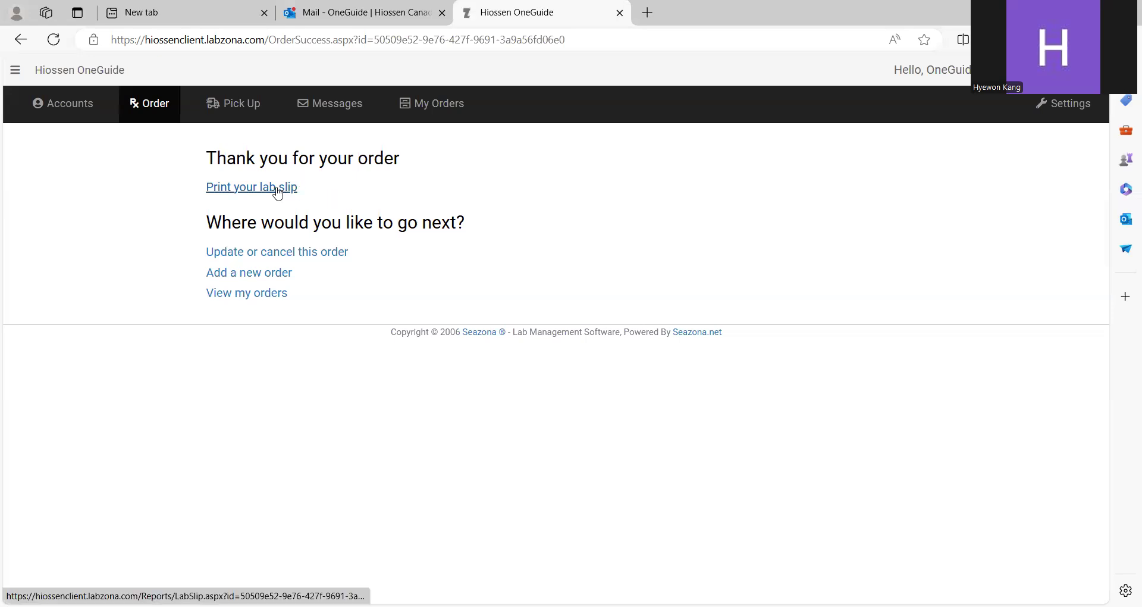
Step: Open the lab slip in a new tab for printing, then return to the confirmation page
{"action": "left_click", "coordinate": [277, 195]}
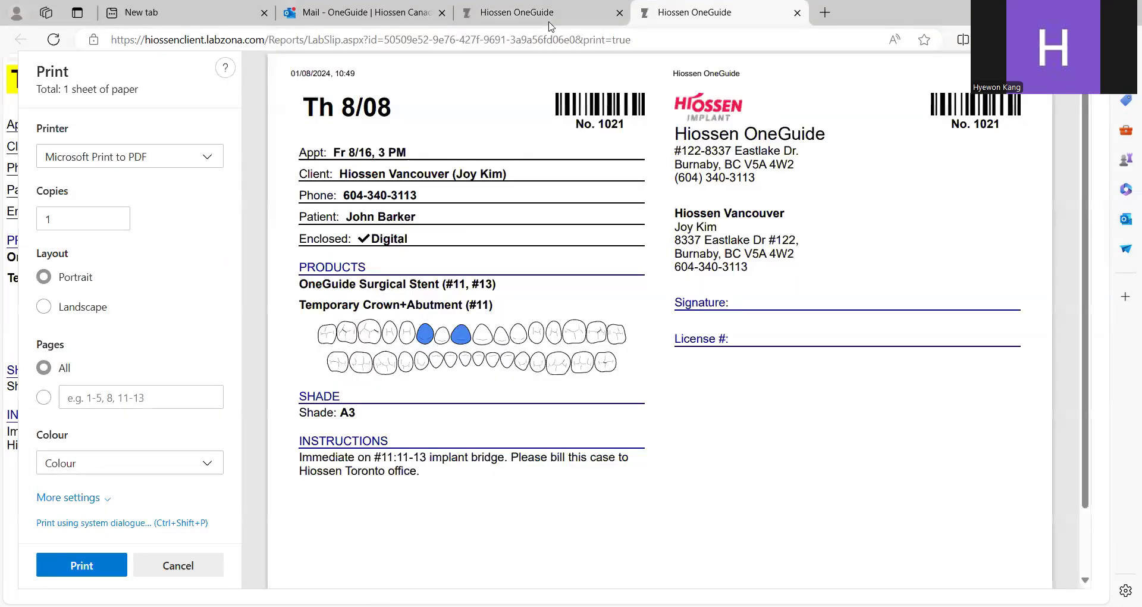
{"action": "left_click", "coordinate": [549, 22]}
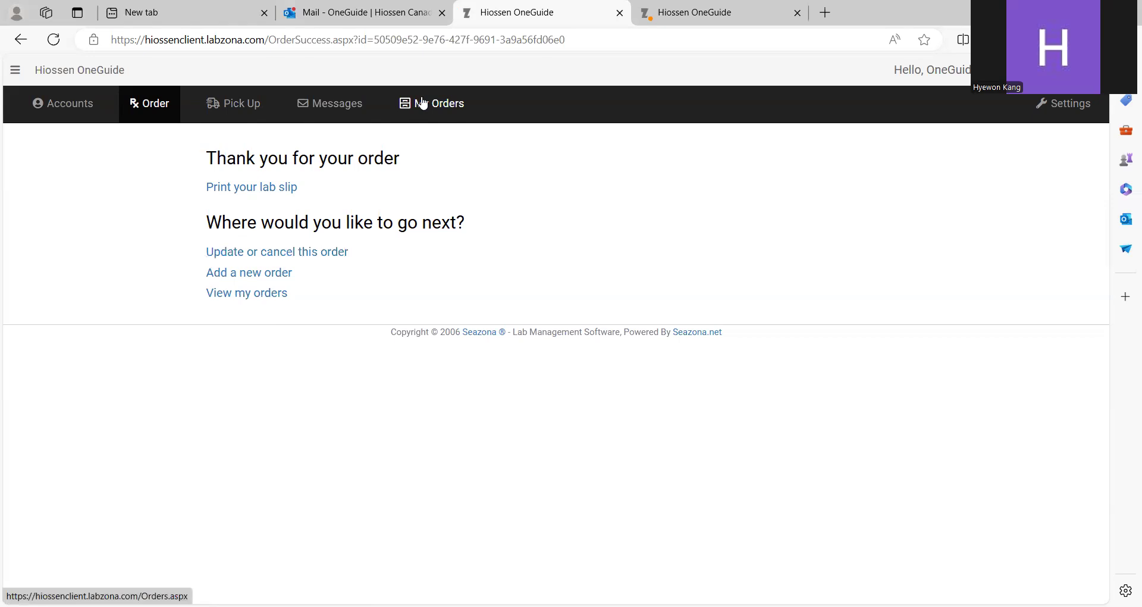
Step: Show the My Orders list to confirm the new order appears with status New, due 8/16
{"action": "left_click", "coordinate": [433, 116]}
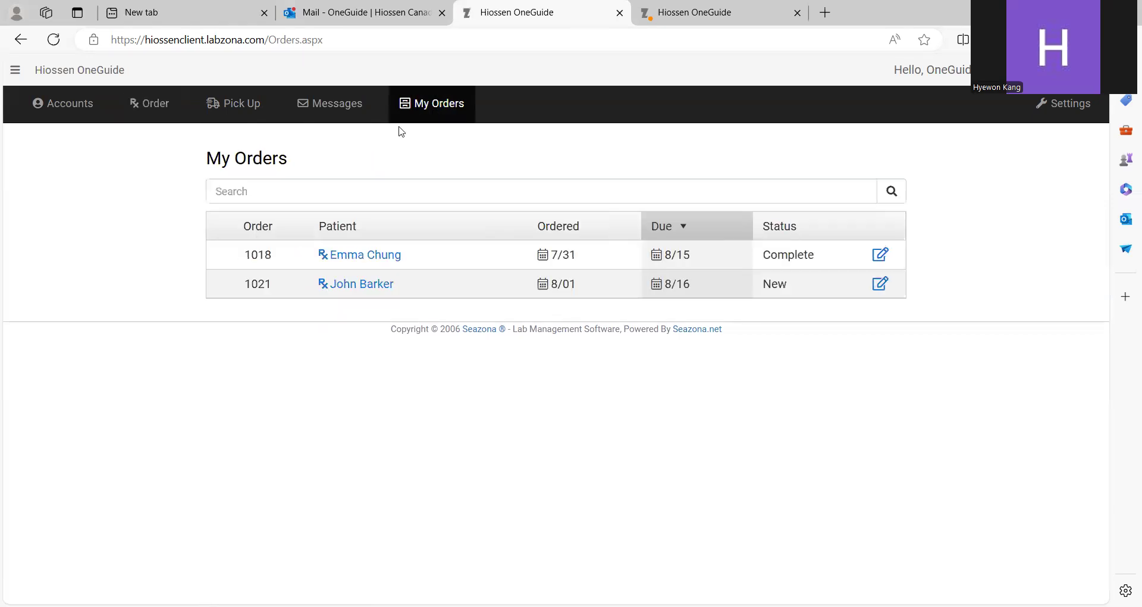